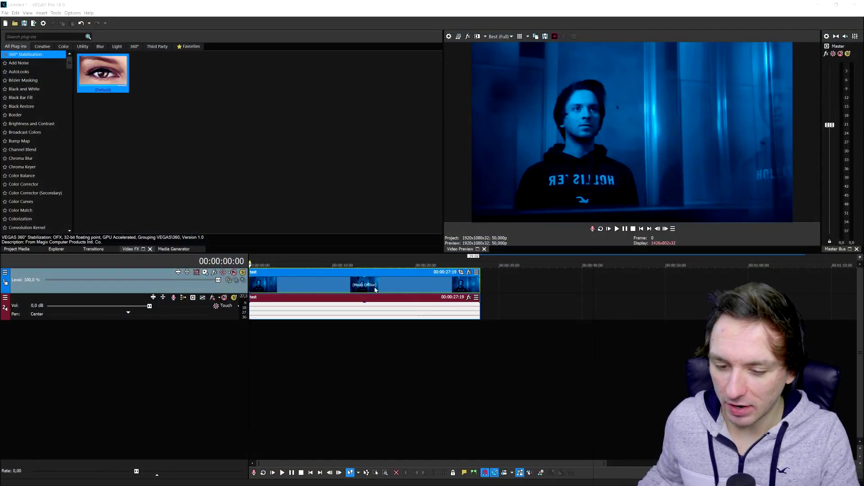
Scrub the test clip near the start and at about 8, 10 and 18 seconds
left_click(377, 289)
left_click(396, 289)
scroll(396, 287, "down", 2)
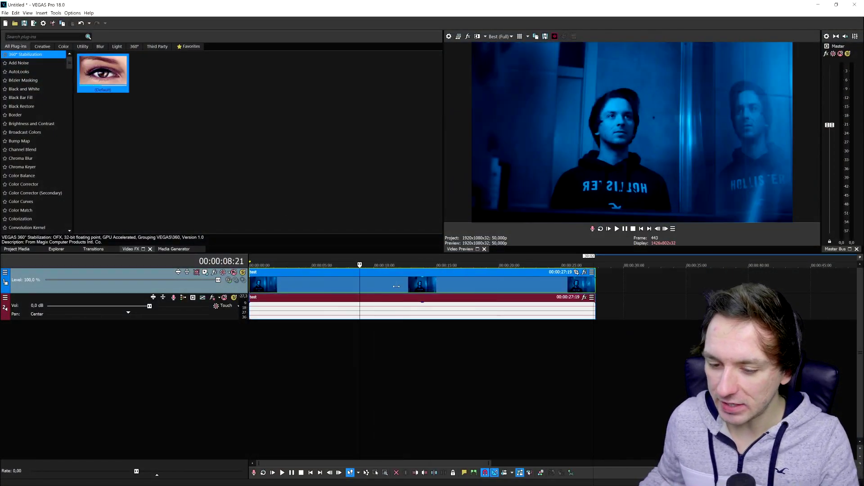
left_click(283, 286)
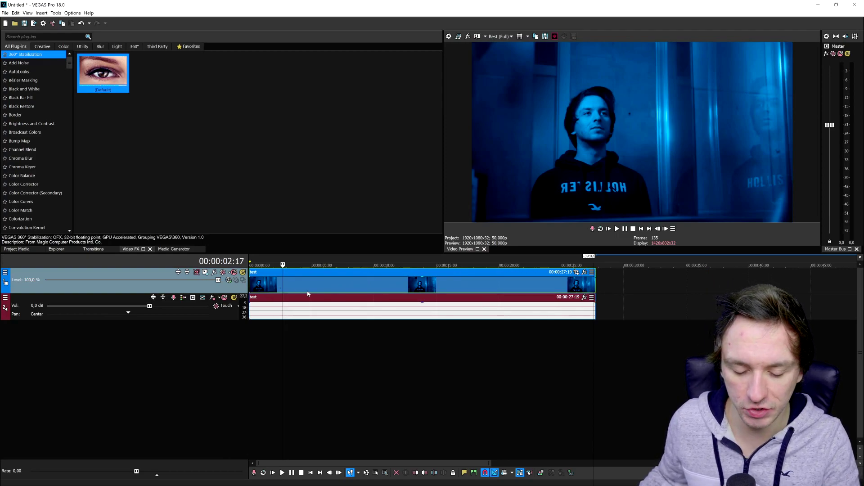
left_click(418, 284)
left_click(477, 284)
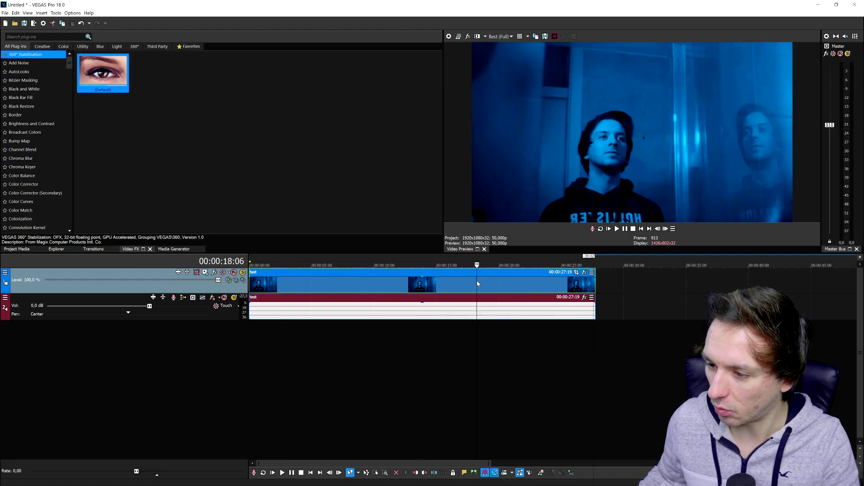
left_click(379, 287)
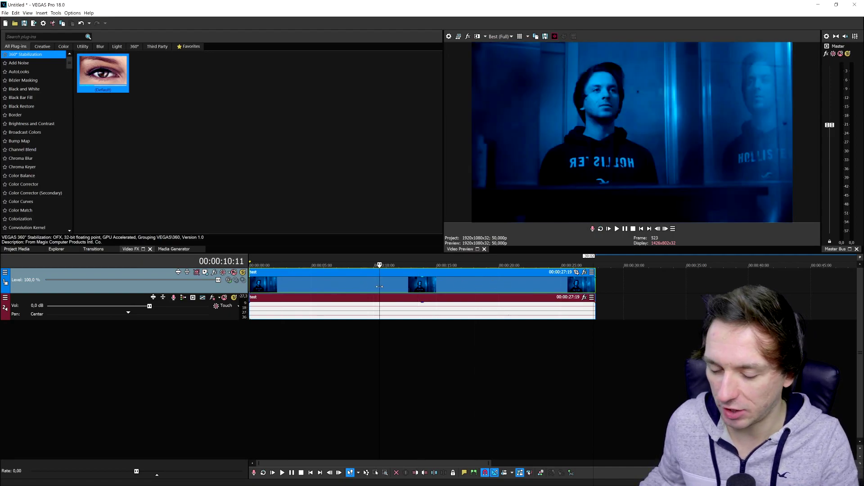
left_click(352, 282)
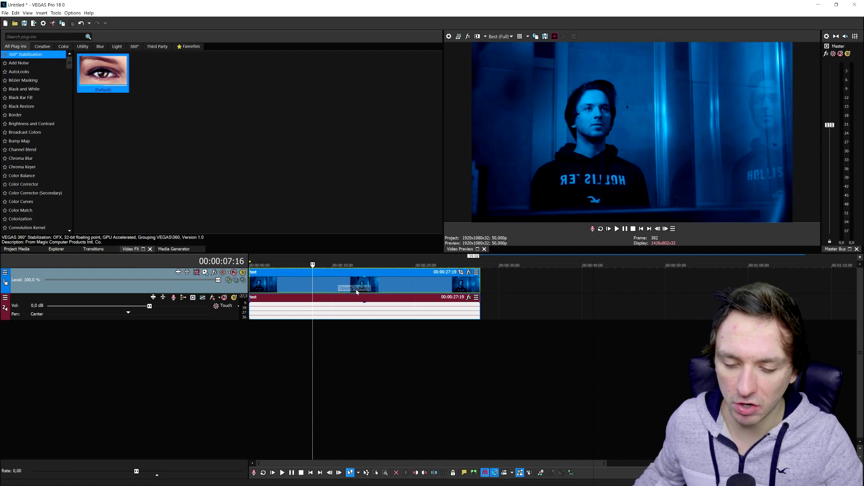
Preview the clip again near 4, 12, 18 and 13 seconds, parking near 8 seconds
left_click(306, 284)
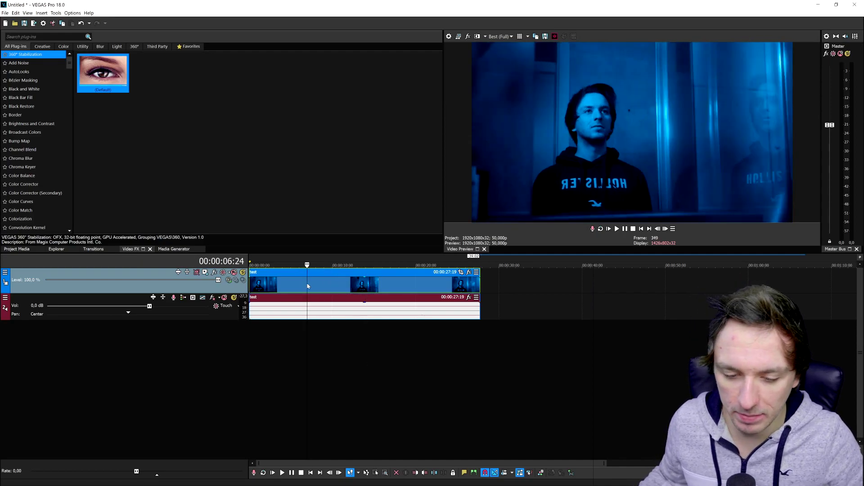
left_click(289, 283)
left_click(350, 288)
left_click(401, 287)
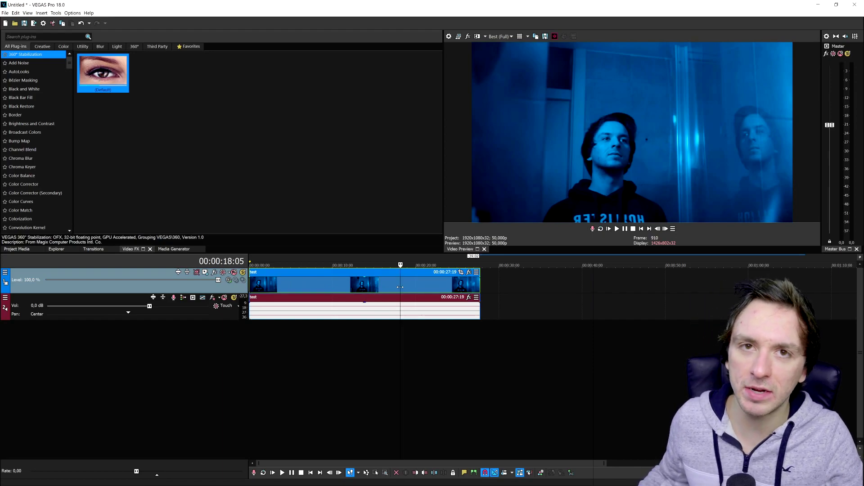
left_click(362, 266)
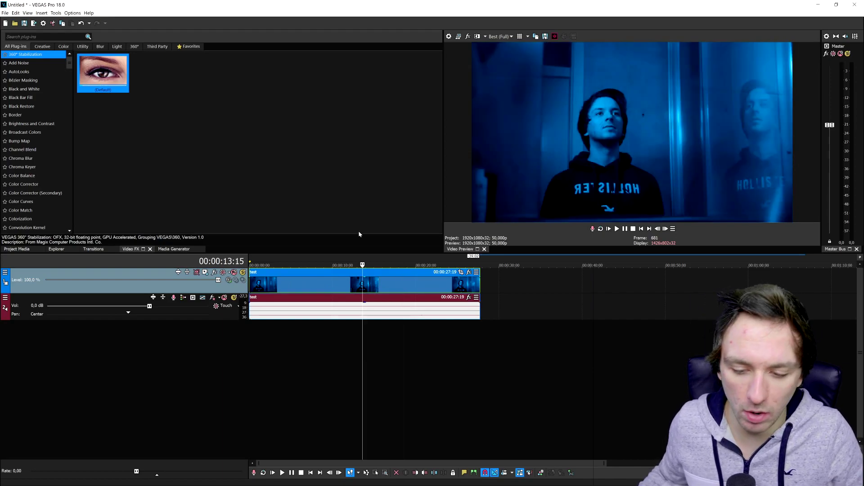
left_click(359, 283)
scroll(434, 307, "up", 2)
left_click(330, 286)
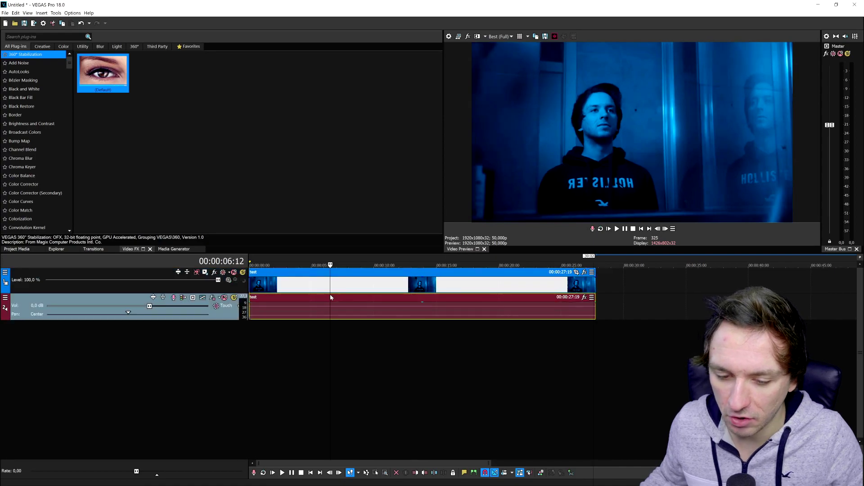
left_click(356, 287)
scroll(359, 288, "down", 2)
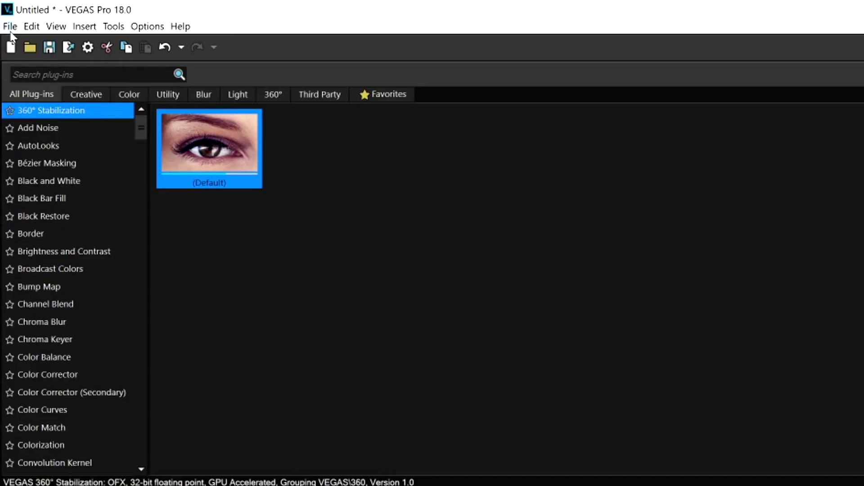
Start a Premiere/After Effects (.prproj) archive export named 'VEGAS Test Project' on the Desktop
left_click(10, 27)
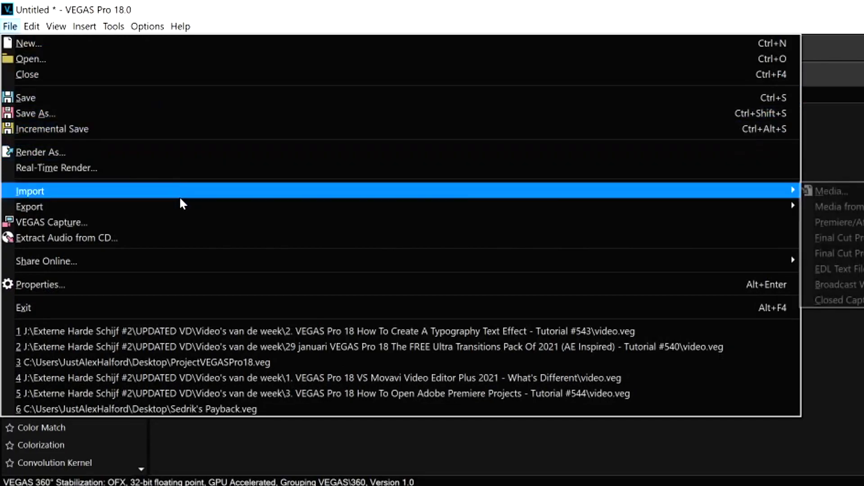
mouse_move(185, 209)
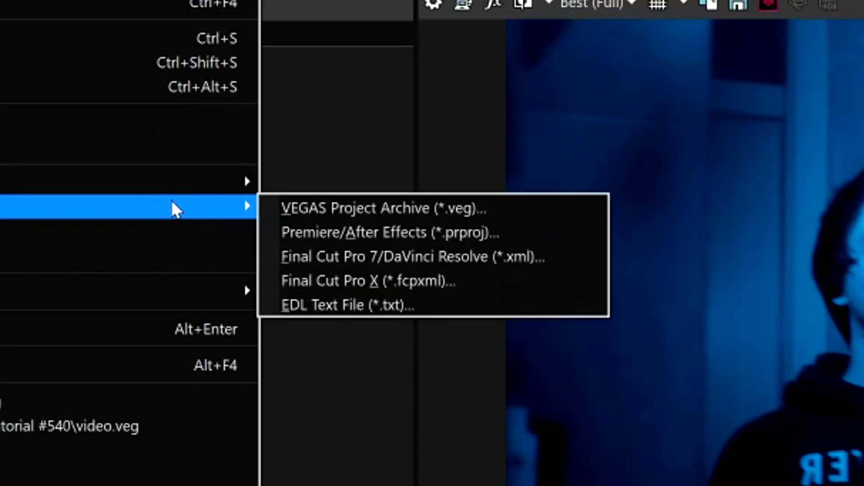
left_click(475, 241)
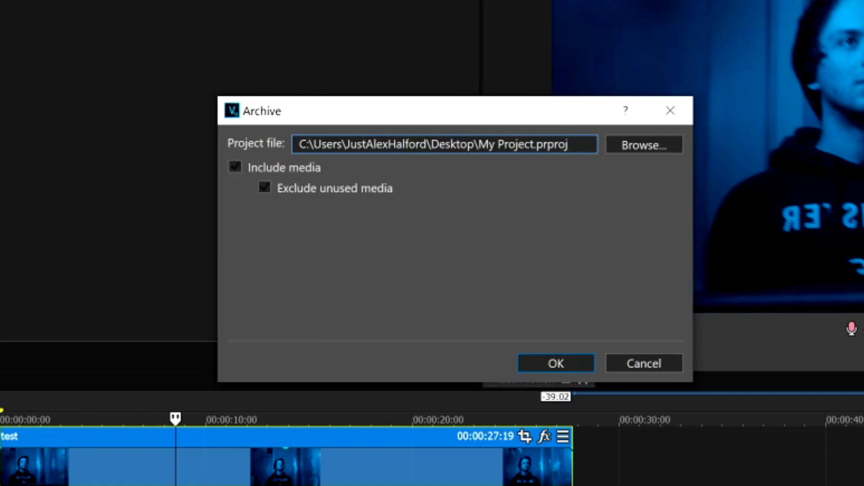
left_click(645, 145)
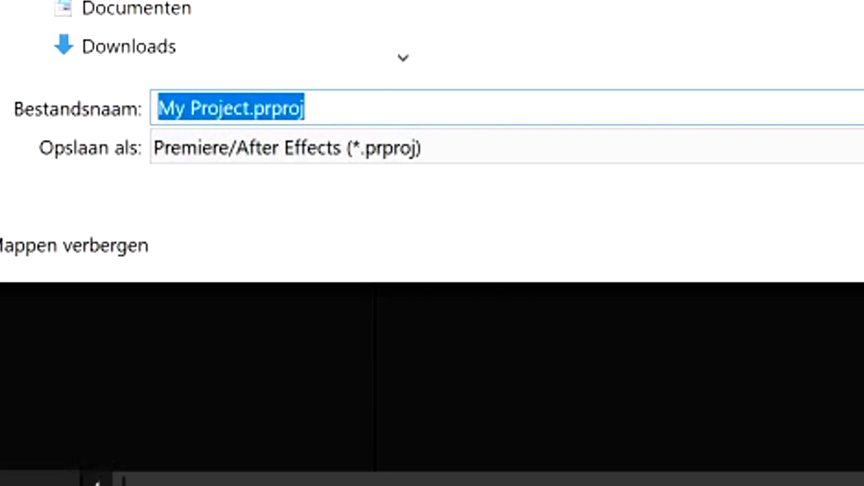
type("VEGAS Test ")
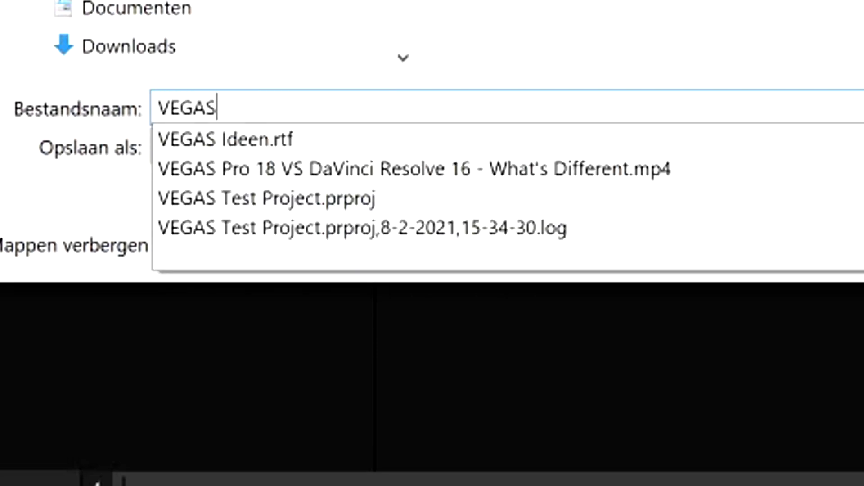
type("Project")
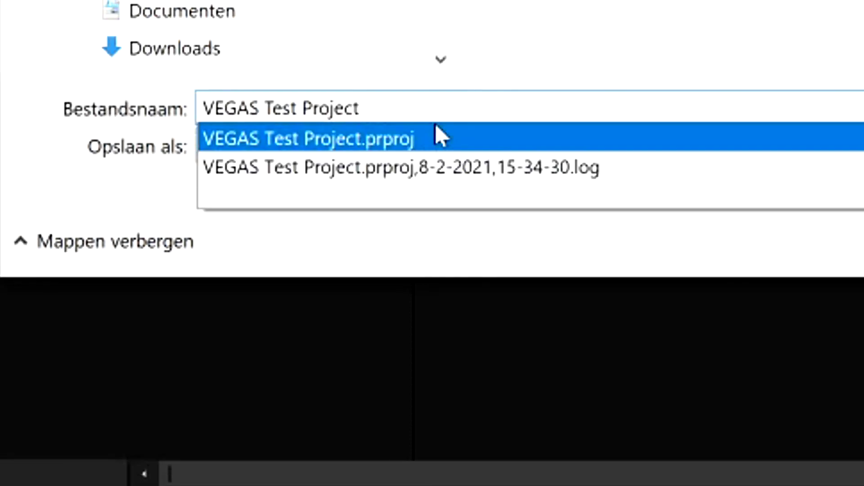
key("Escape")
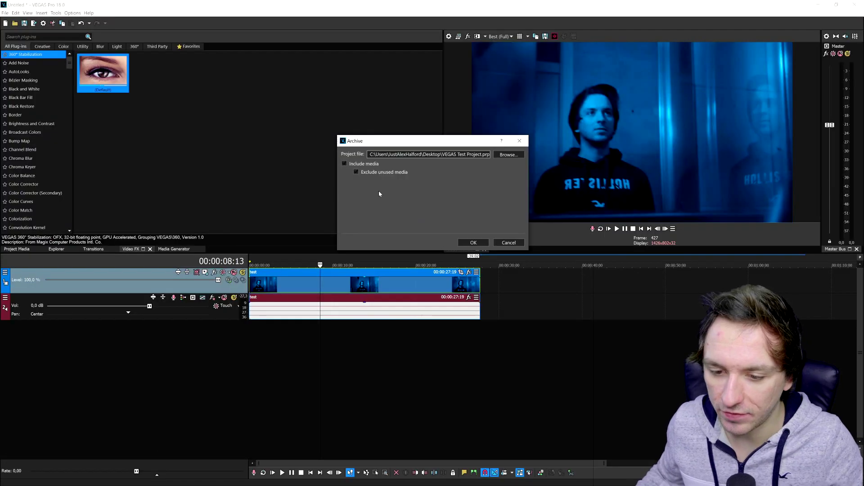
Set the archive to include media and exclude unused media, then start archiving
left_click(374, 173)
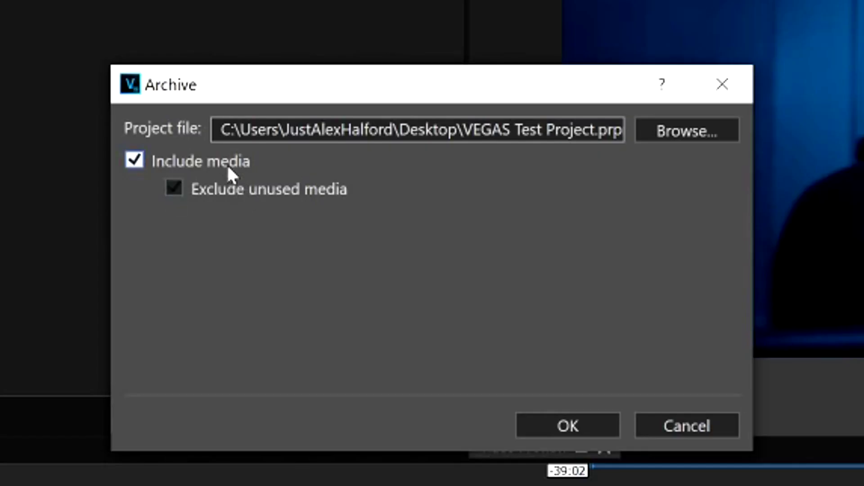
left_click(128, 161)
left_click(134, 161)
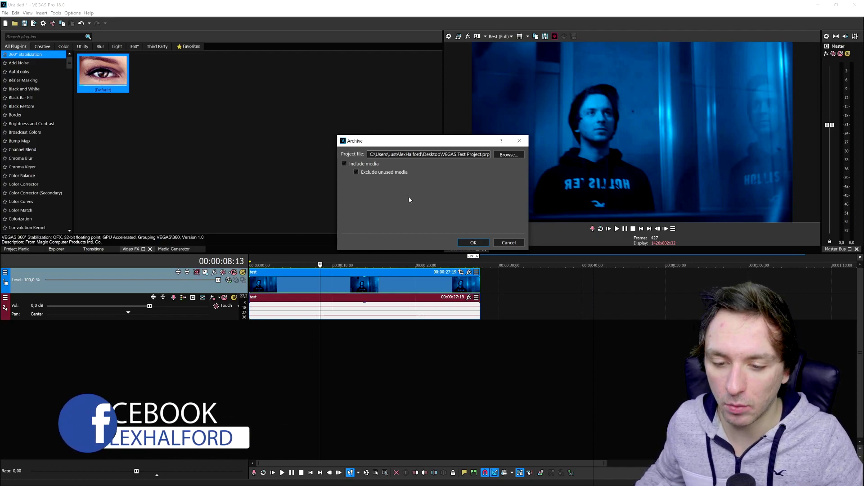
left_click(385, 174)
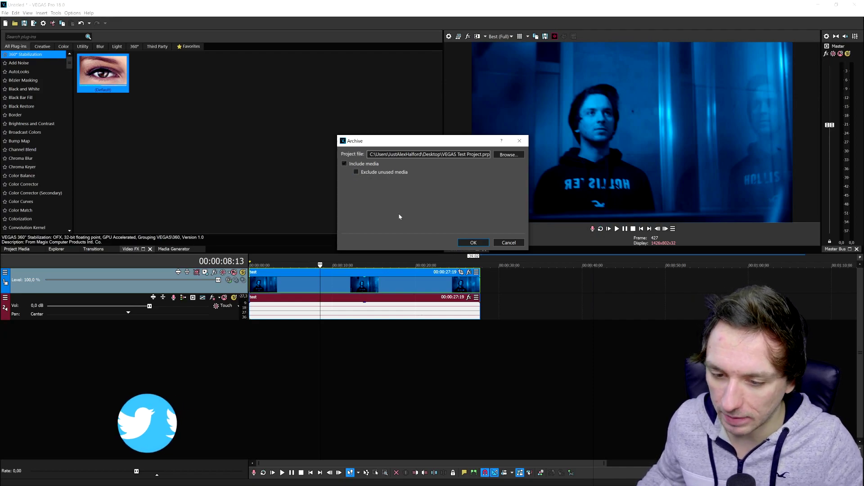
left_click(473, 242)
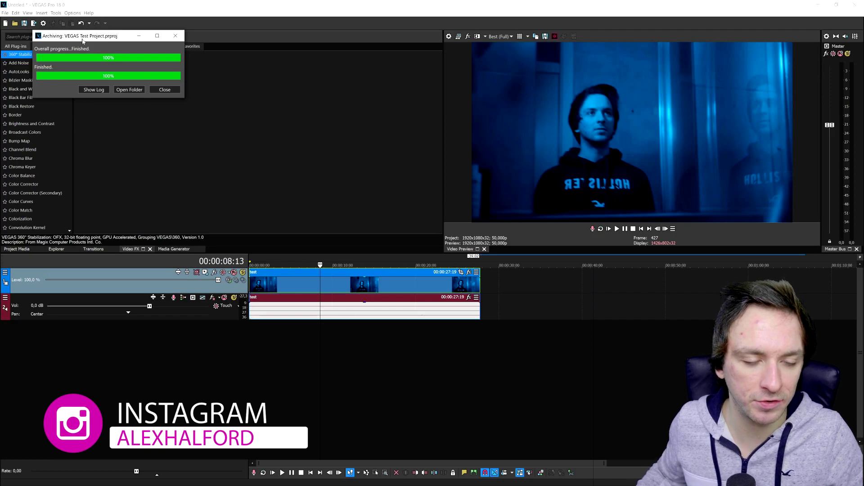
Centre the Archiving window and wait until both progress bars reach 100%
left_click_drag(83, 40, 295, 101)
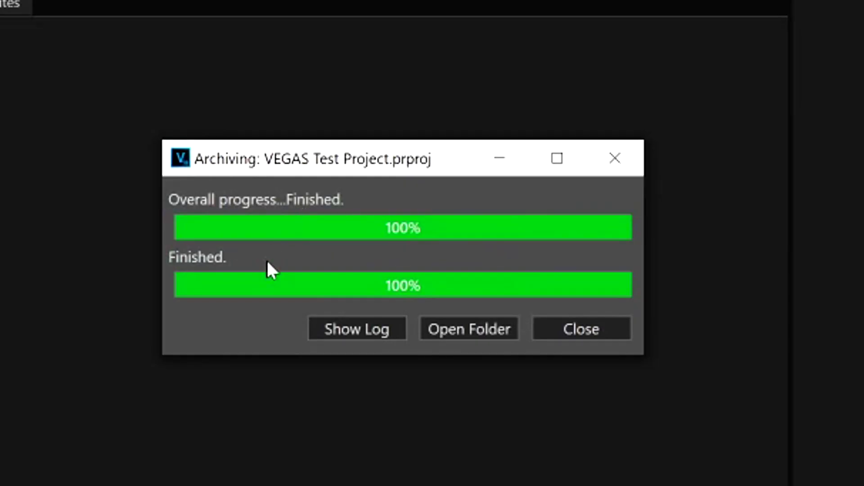
Open the export folder and launch VEGAS Test Project.prproj in Premiere Pro
left_click(462, 333)
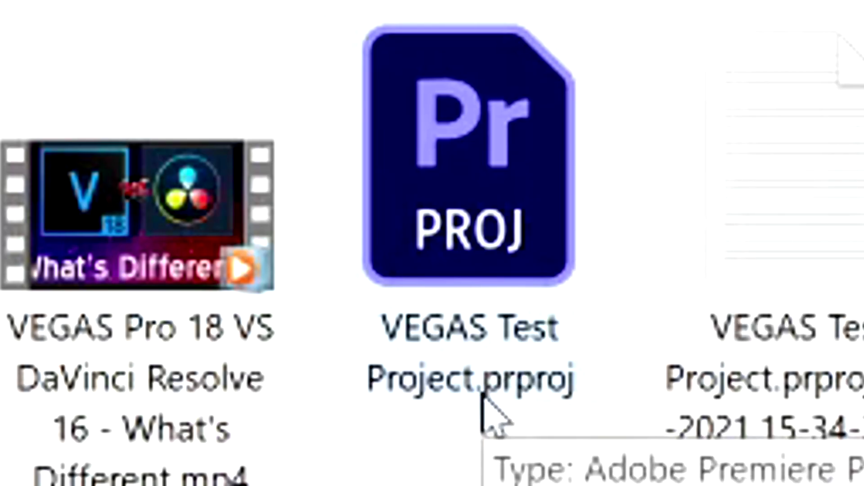
double_click(470, 388)
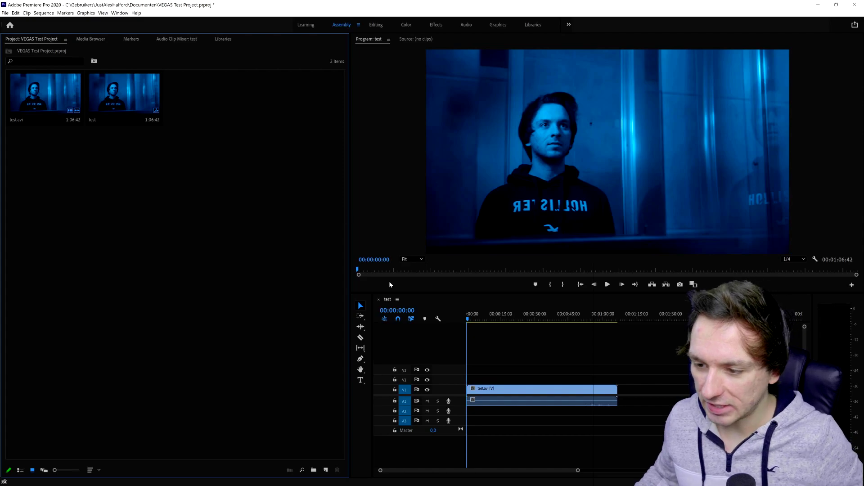
Scrub the imported test clip to about 11, 20 and 24 seconds and turn on Linked Selection
scroll(520, 358, "up", 3)
scroll(520, 358, "down", 4)
scroll(498, 376, "up", 3)
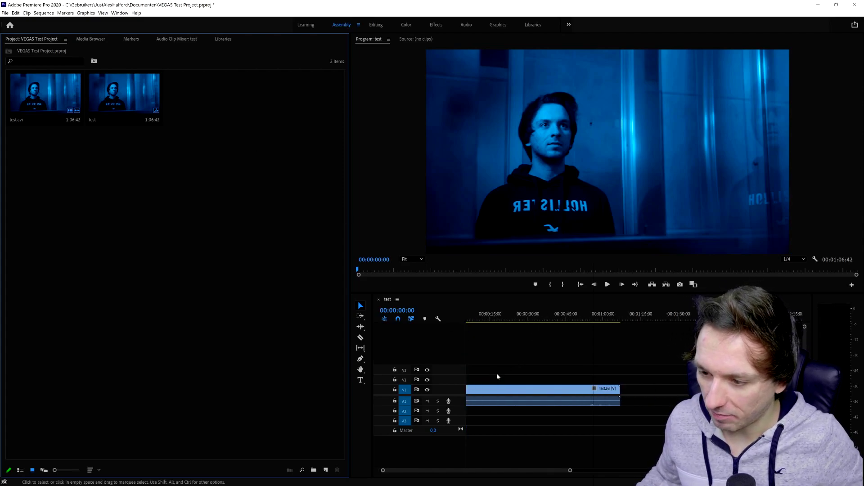
left_click(483, 319)
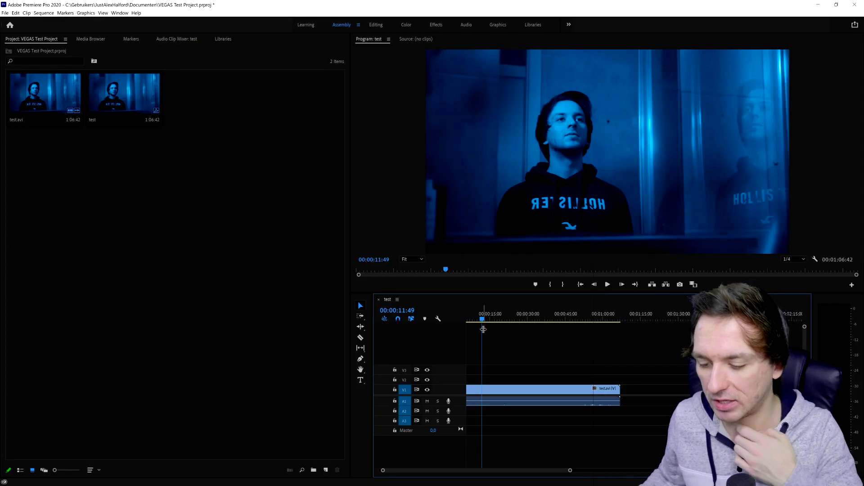
left_click(504, 319)
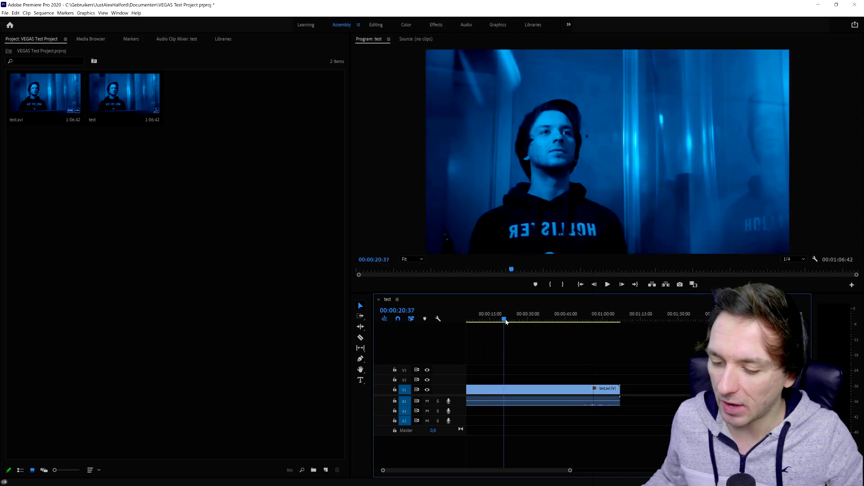
left_click_drag(506, 322, 528, 320)
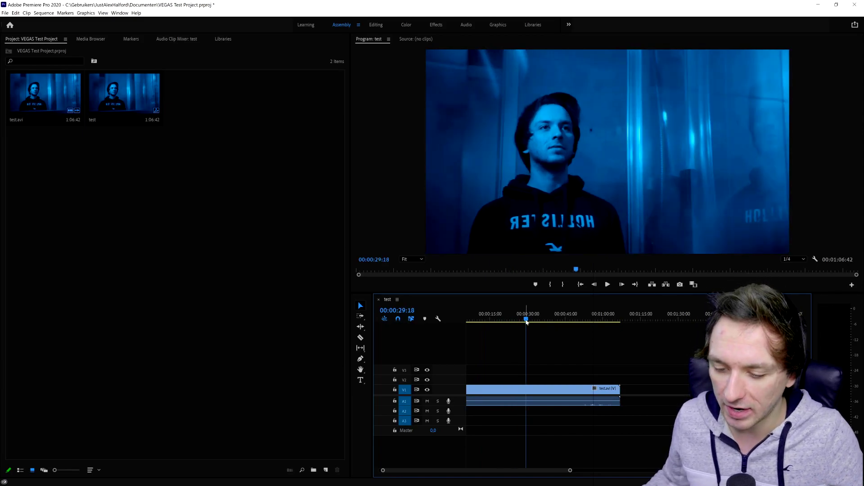
left_click(410, 318)
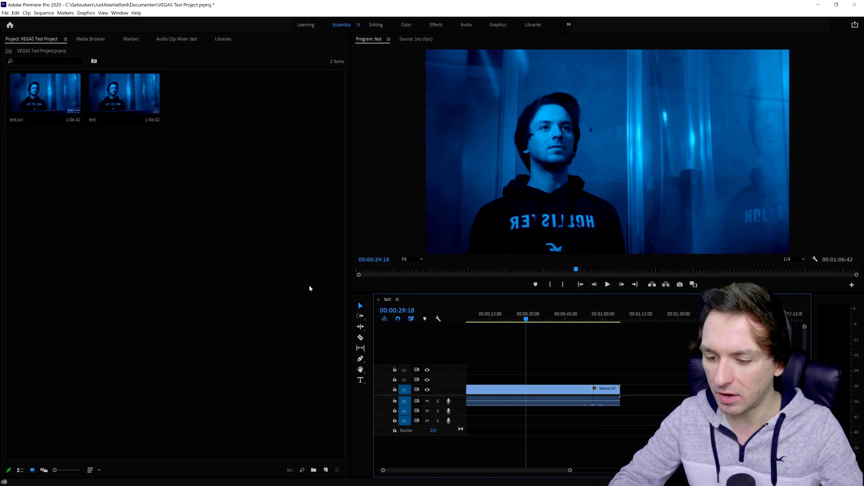
scroll(495, 406, "up", 1)
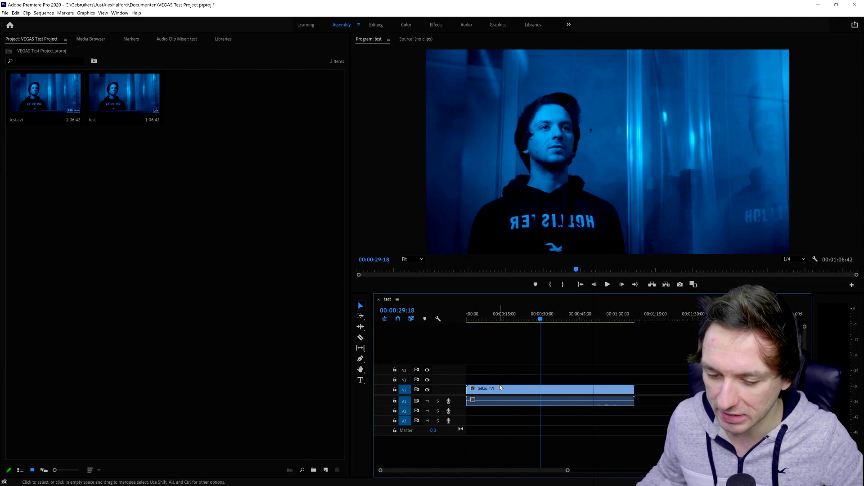
scroll(522, 344, "up", 3)
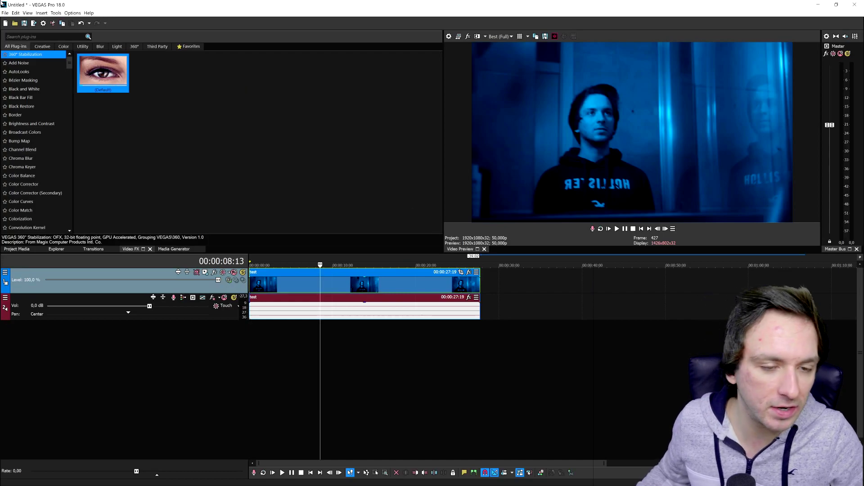
left_click(5, 12)
mouse_move(15, 12)
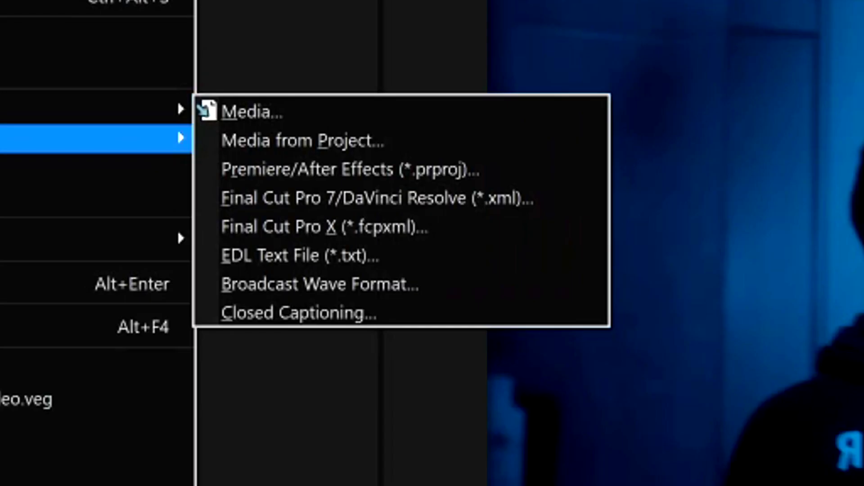
mouse_move(387, 101)
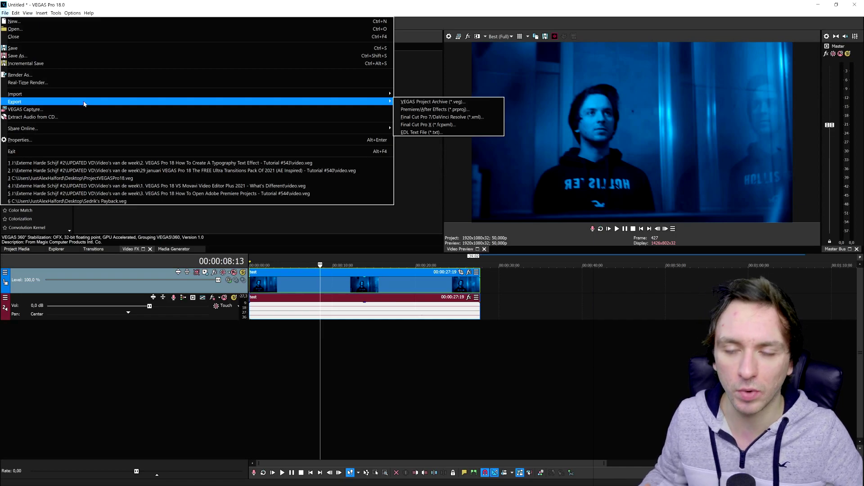
Close the export menu and park playback at 00:00:12:07 in the test clip
left_click(296, 282)
left_click(317, 284)
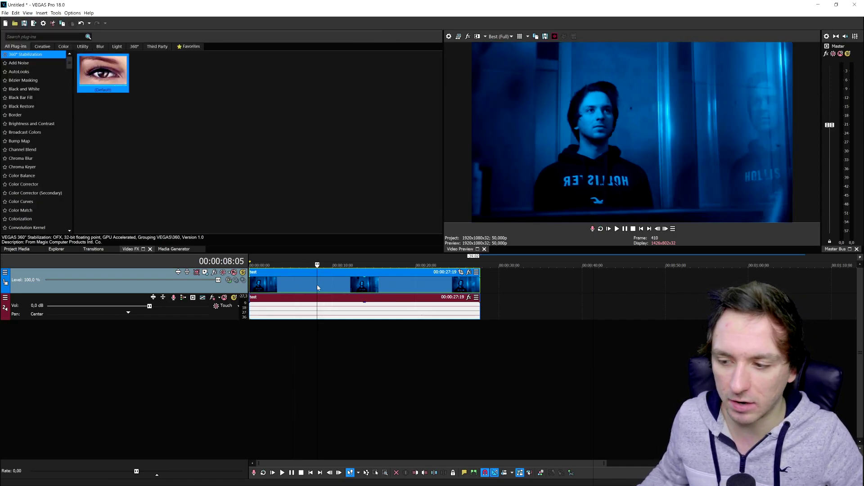
left_click(351, 281)
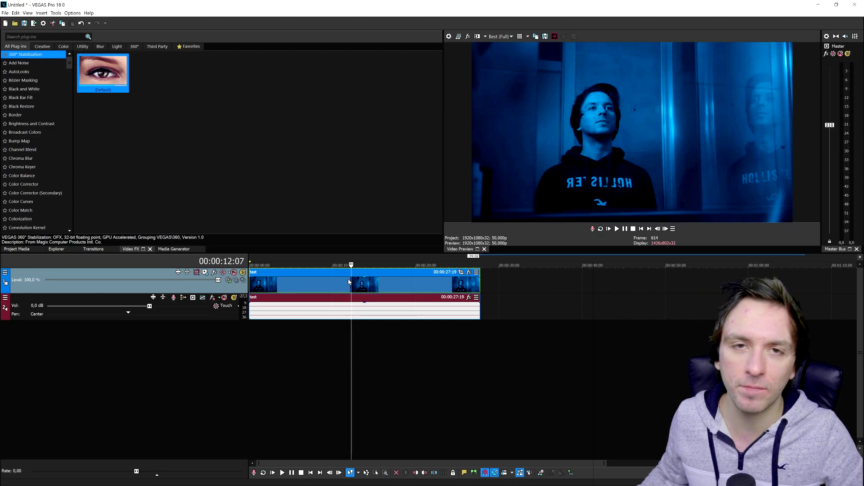